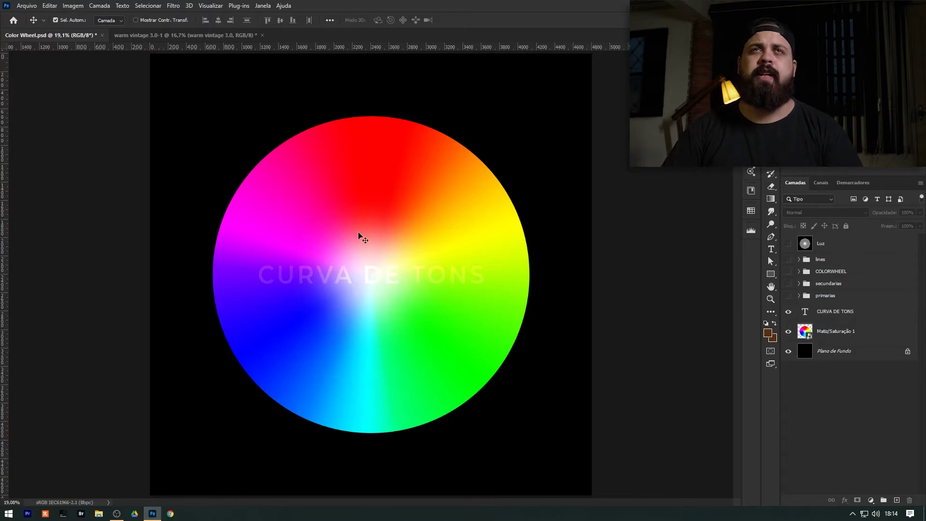
# Show the primarias and secundarias labels, then hide the colour wheel and its CURVA DE TONS title
pyautogui.click(788, 296)
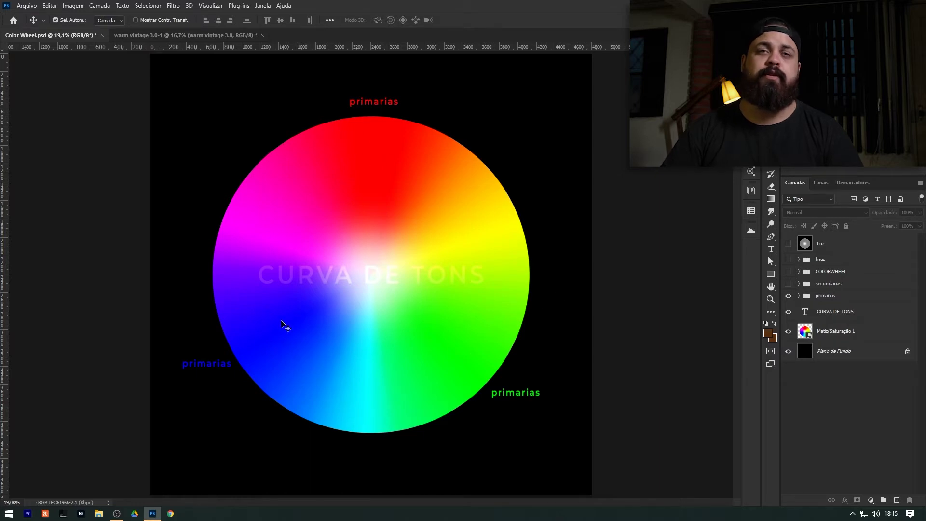
pyautogui.click(788, 284)
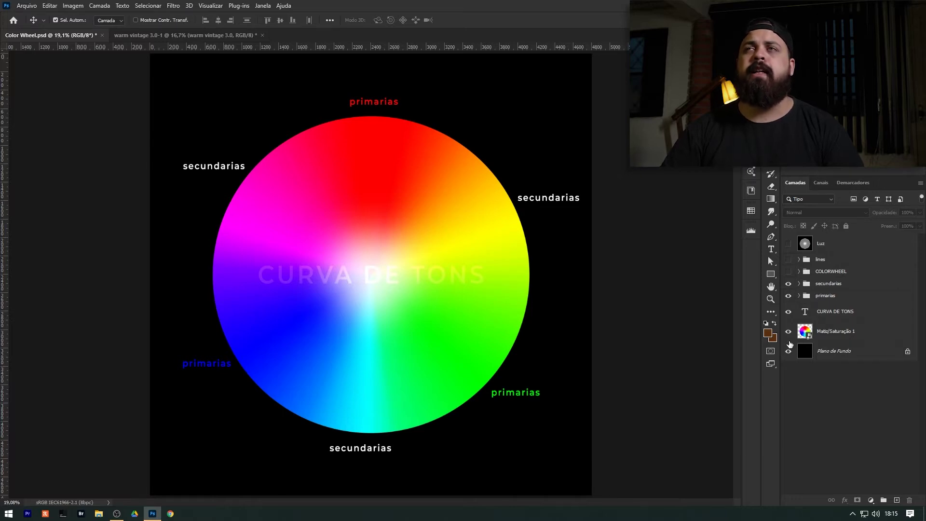
pyautogui.moveTo(788, 331); pyautogui.dragTo(789, 311)
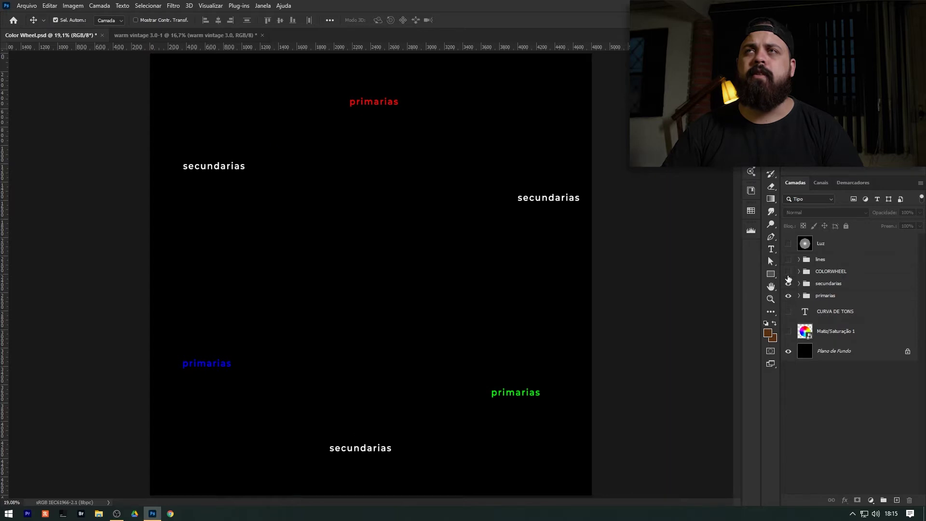
# Turn the COLORWHEEL group back on to show the wheel with its dividing lines
pyautogui.click(788, 272)
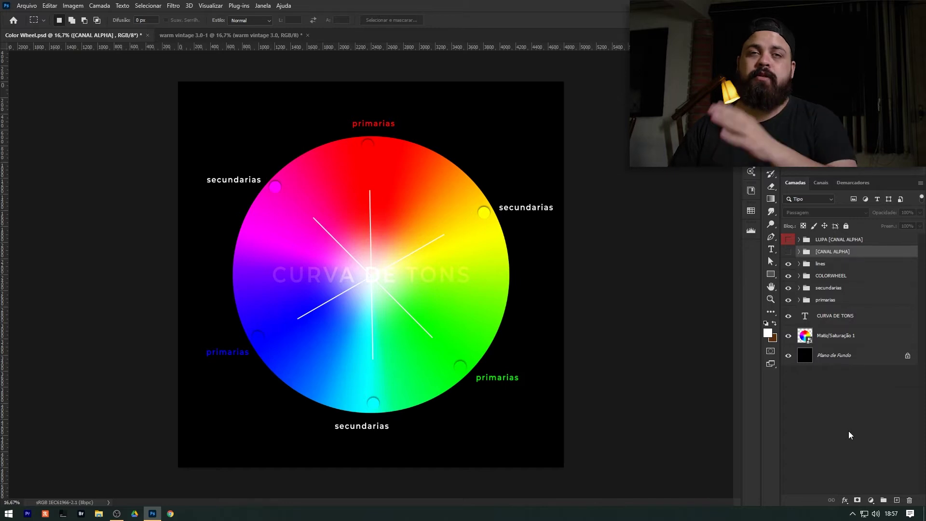
# Show the [CANAL ALPHA] grey gradient and LUPA curve grid, then select a LUPA layer with the Move tool
pyautogui.click(788, 253)
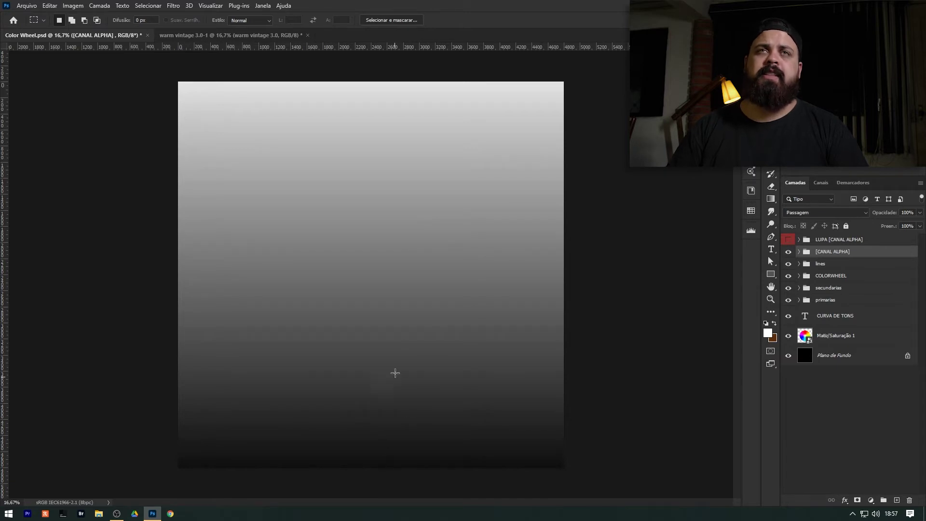
pyautogui.click(788, 239)
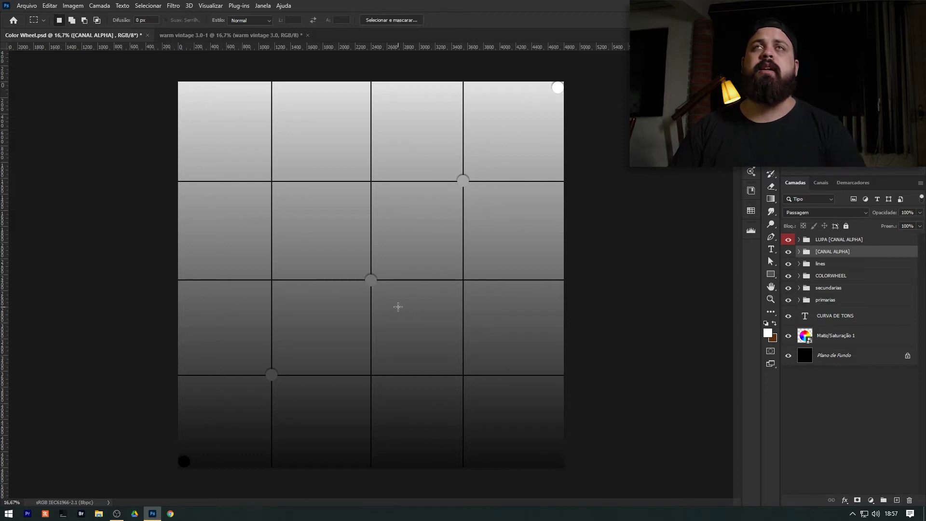
pyautogui.press('v')
pyautogui.click(398, 307)
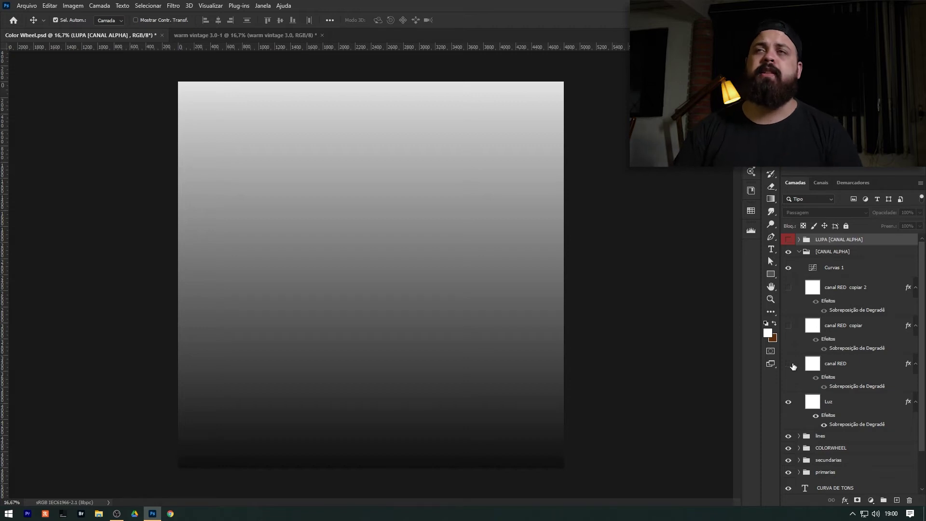
# Hide the canal RED layer so only the grey gradient shows
pyautogui.click(788, 365)
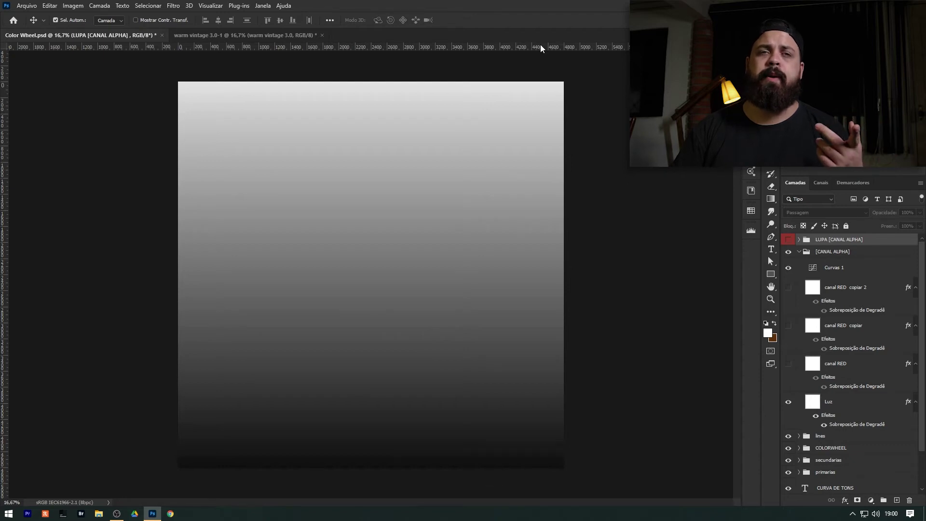
# Reveal the red/cyan, blue/yellow and green/magenta canal RED gradient layers in turn
pyautogui.click(788, 365)
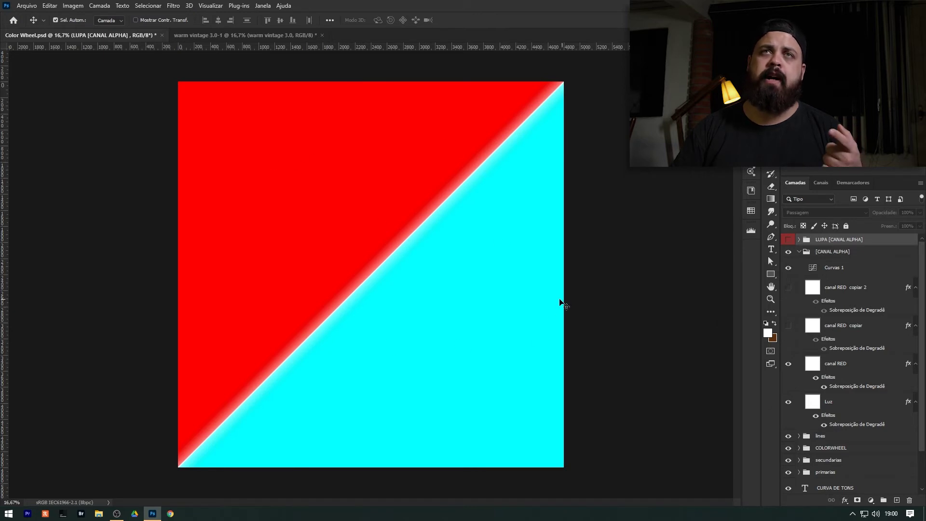
pyautogui.click(791, 328)
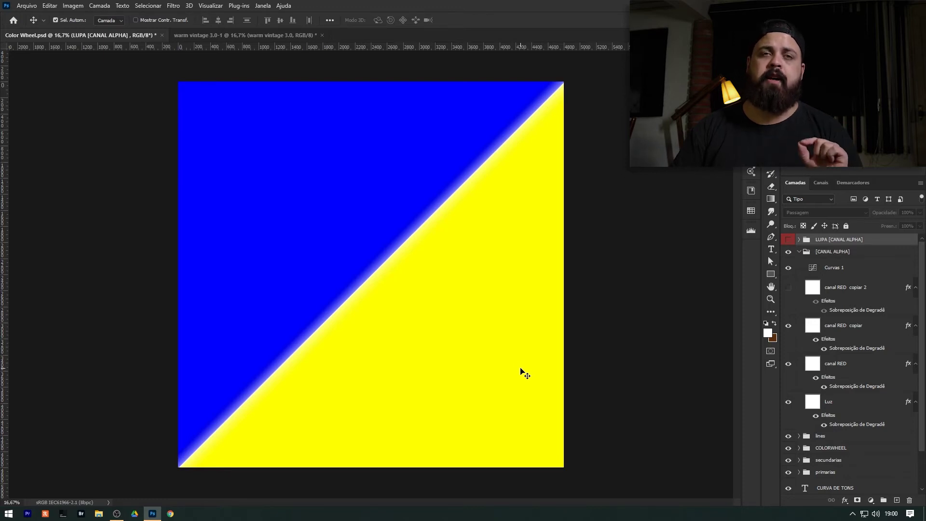
pyautogui.click(788, 288)
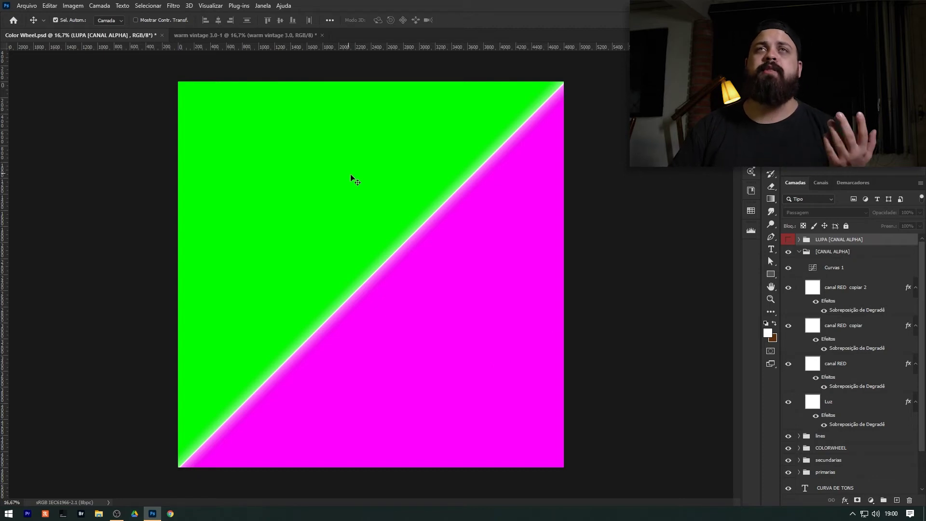
# Toggle canal RED copiar and copiar 2 to compare colours, then hide all three channel layers
pyautogui.click(789, 326)
pyautogui.click(788, 326)
pyautogui.click(789, 288)
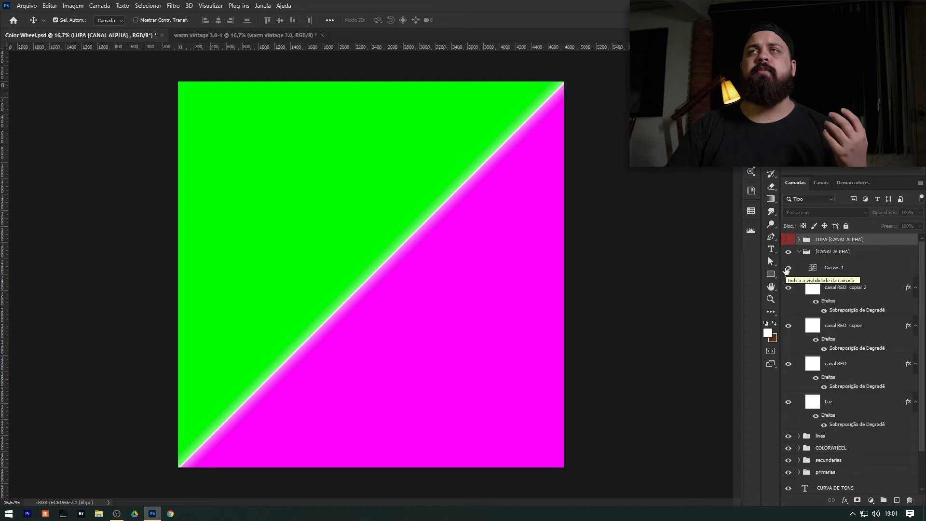
pyautogui.moveTo(788, 288); pyautogui.dragTo(790, 367)
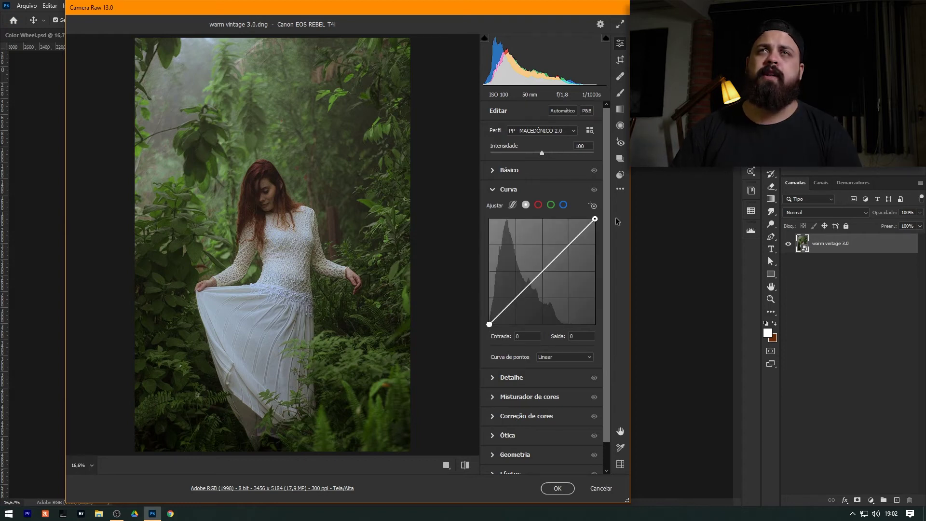
# Start a custom (Personalizada) point curve in Camera Raw by clicking near the white point
pyautogui.click(594, 219)
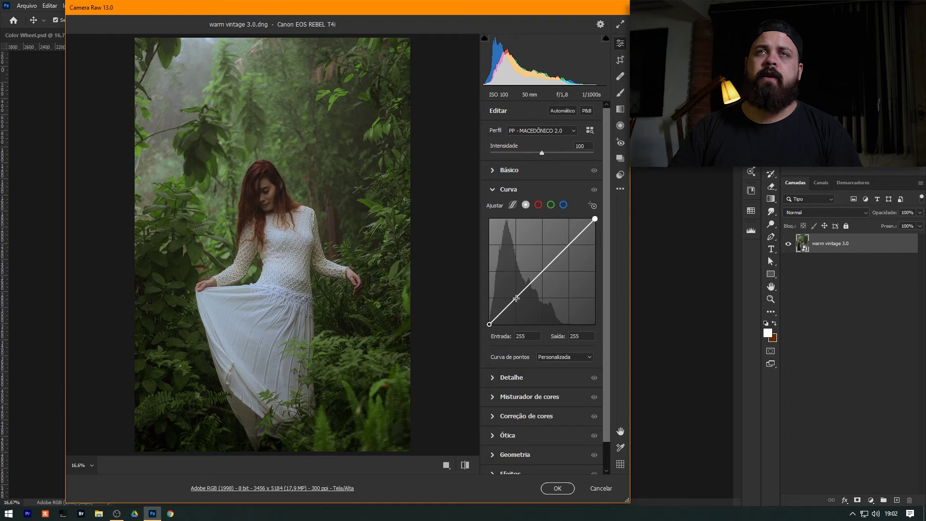
# Add shadow, midtone and highlight points on the tone curve, settling them near the straight line
pyautogui.click(515, 299)
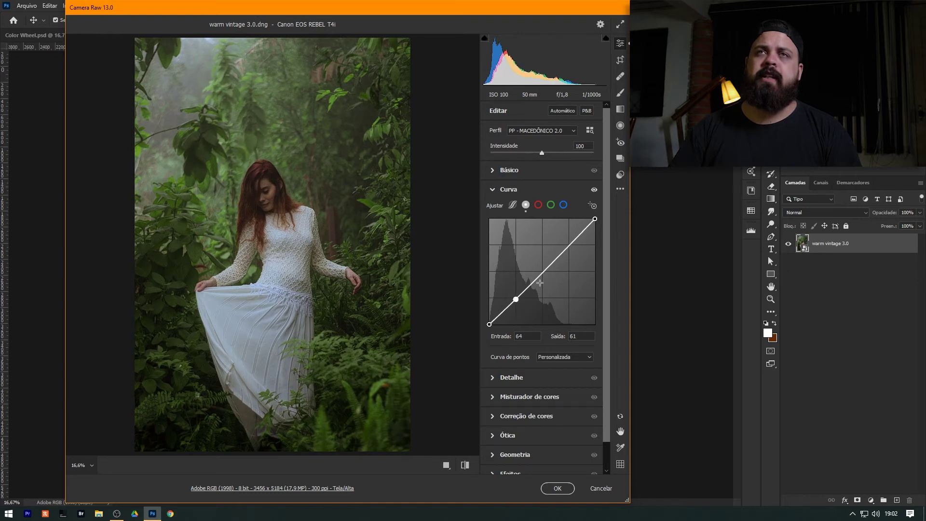
pyautogui.click(542, 272)
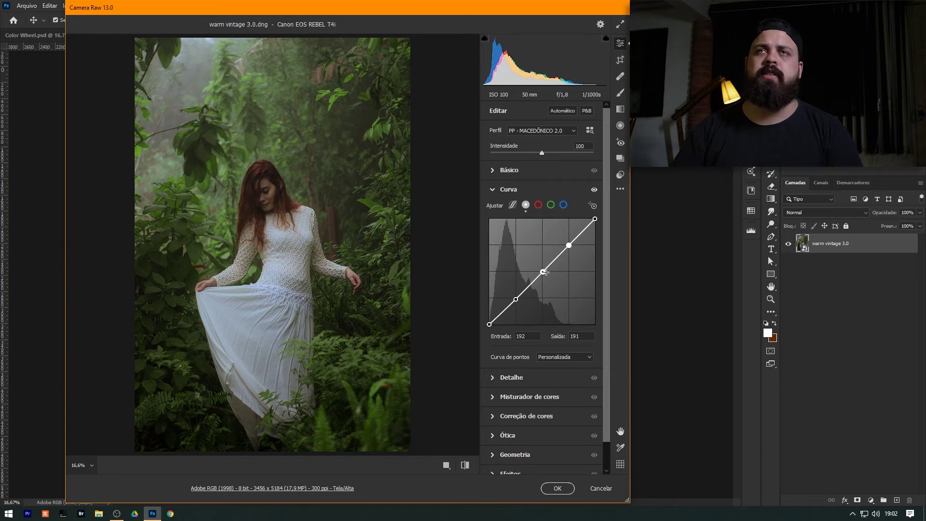
pyautogui.moveTo(544, 272); pyautogui.dragTo(543, 268)
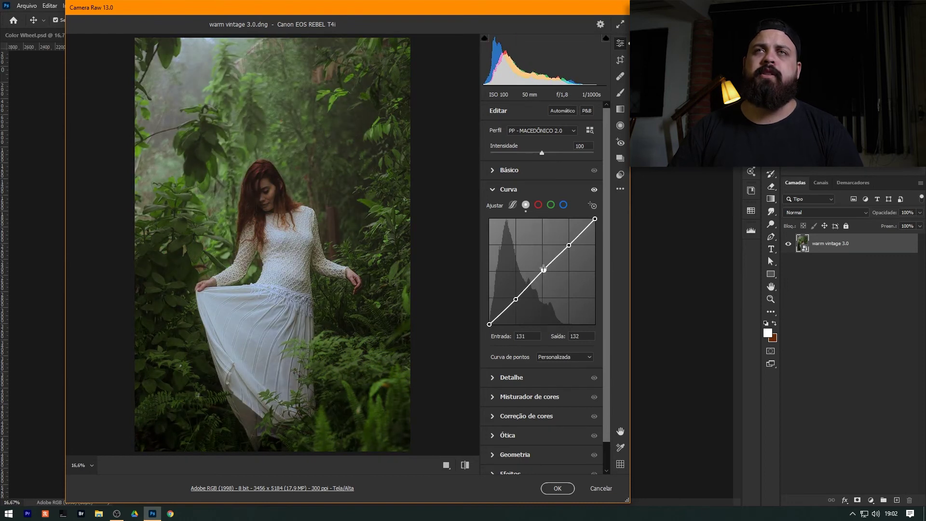
pyautogui.moveTo(543, 268); pyautogui.dragTo(542, 272)
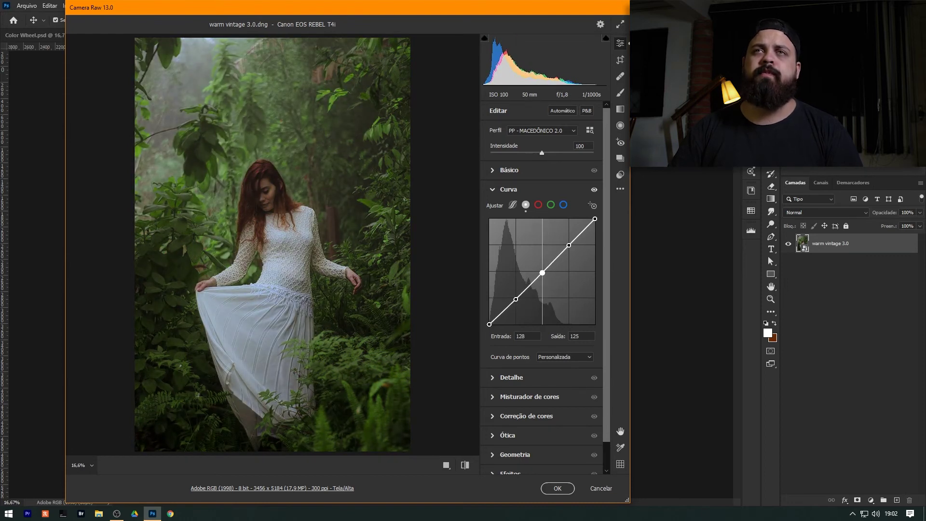
pyautogui.moveTo(568, 245); pyautogui.dragTo(594, 219)
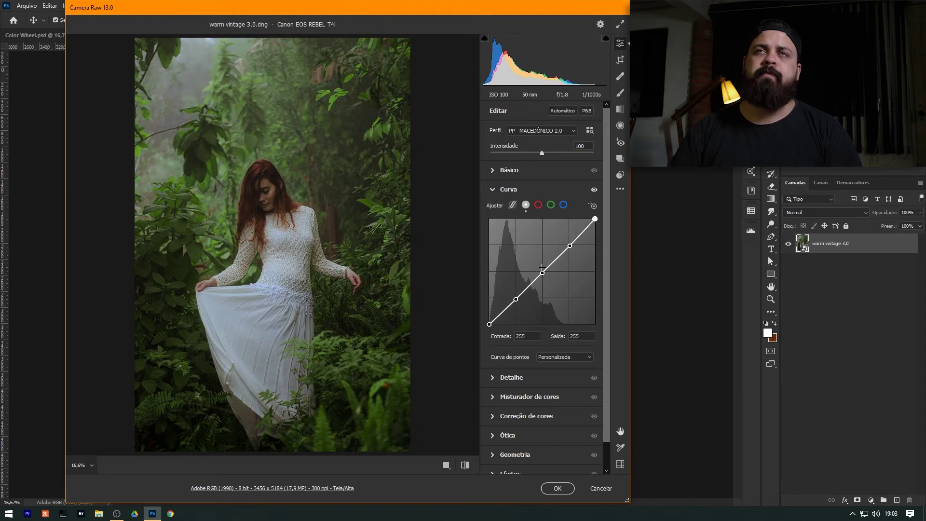
pyautogui.moveTo(516, 300); pyautogui.dragTo(489, 319)
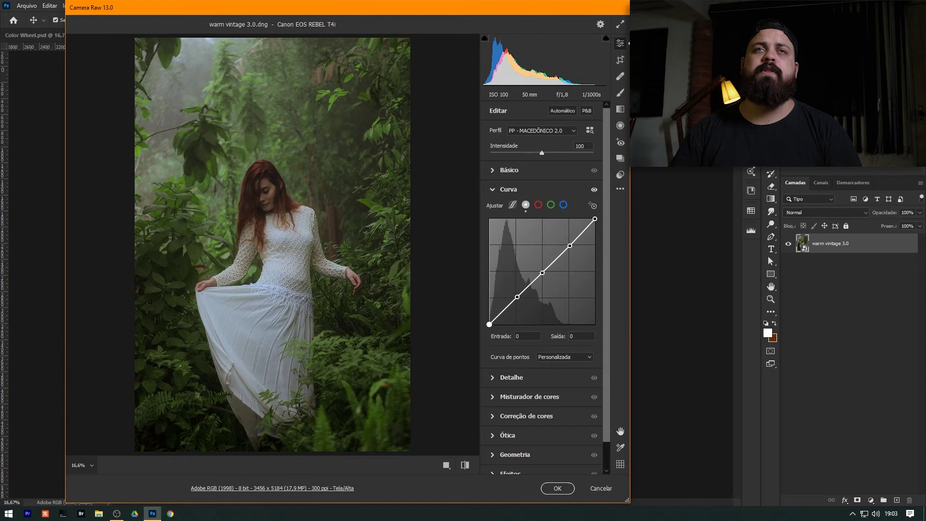
# Shape the RGB curve into an S: deeper shadows, lifted highlights, slightly raised midtones
pyautogui.moveTo(488, 319); pyautogui.dragTo(489, 324)
pyautogui.moveTo(542, 272); pyautogui.dragTo(542, 271)
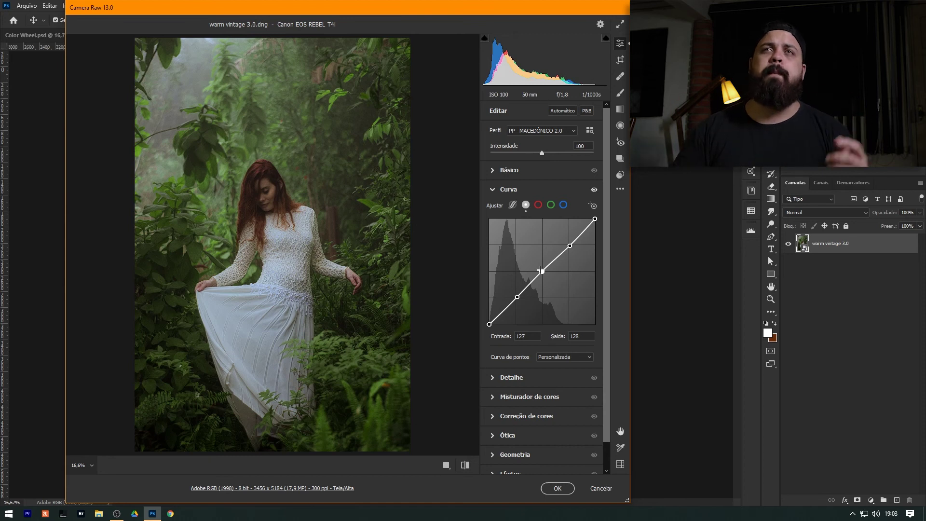
pyautogui.moveTo(569, 246); pyautogui.dragTo(568, 243)
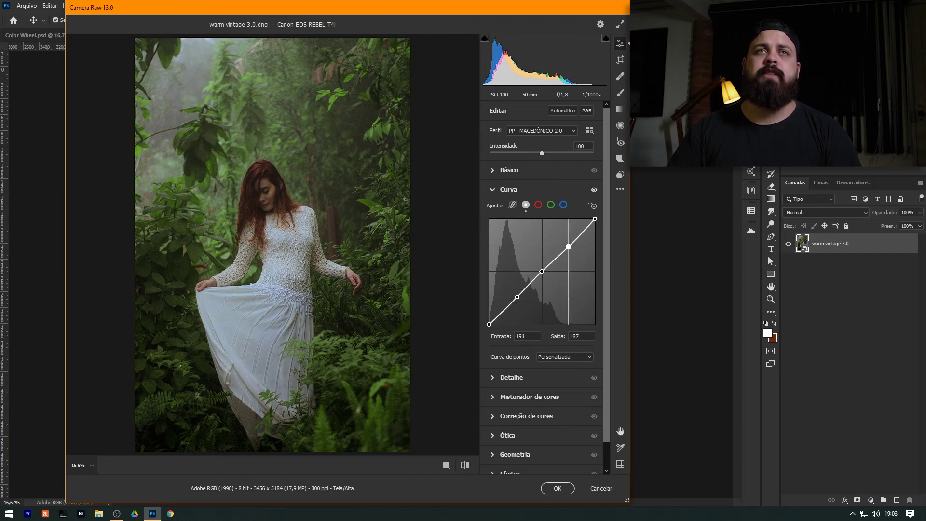
pyautogui.moveTo(573, 244); pyautogui.dragTo(572, 241)
pyautogui.moveTo(516, 296); pyautogui.dragTo(494, 310)
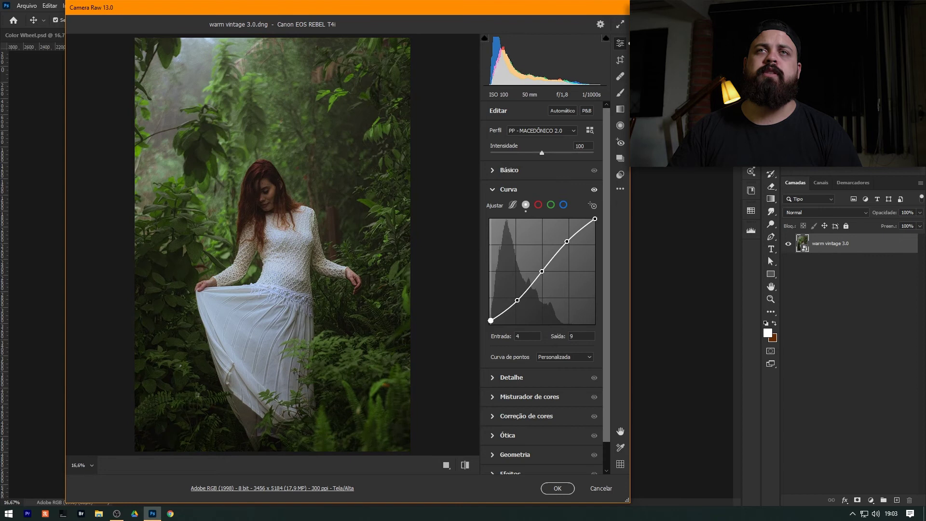
pyautogui.moveTo(538, 274); pyautogui.dragTo(539, 270)
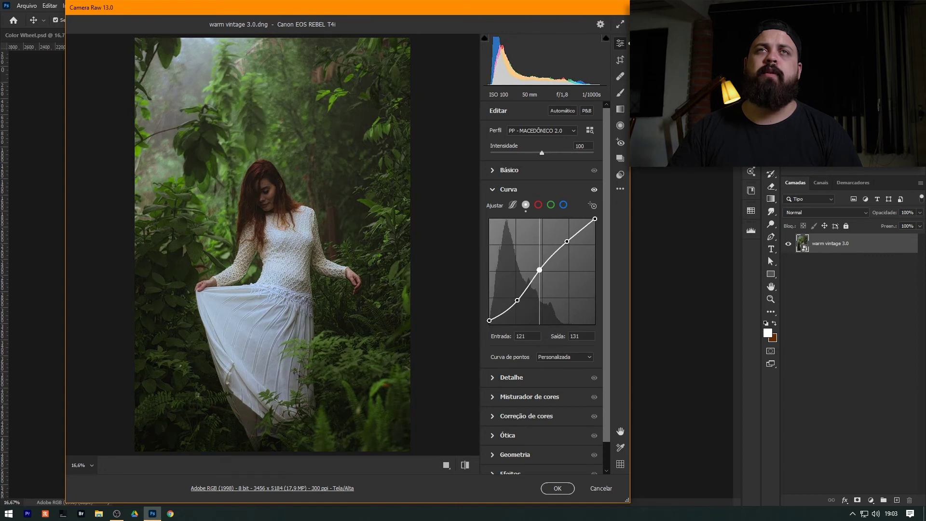
pyautogui.moveTo(594, 219); pyautogui.dragTo(571, 243)
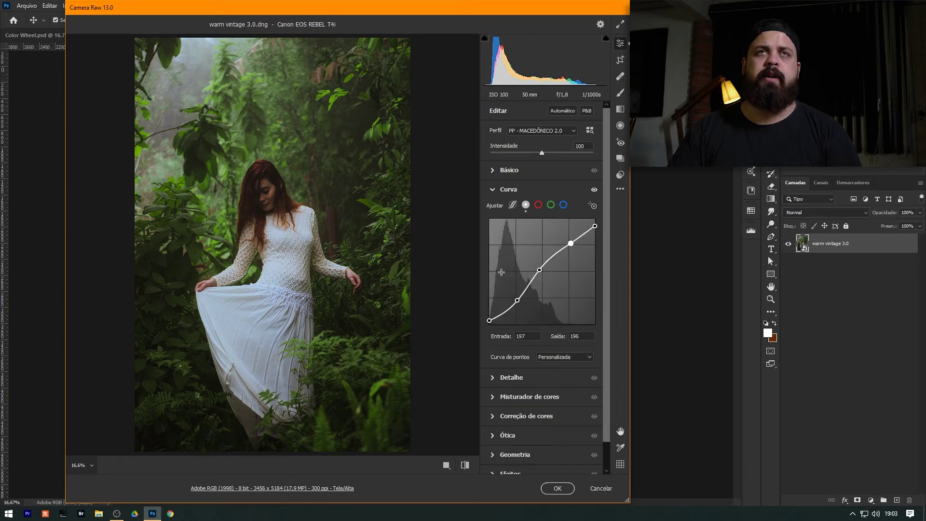
# Compare with the original, darken the midtones and cap the white point output at 218
pyautogui.click(464, 466)
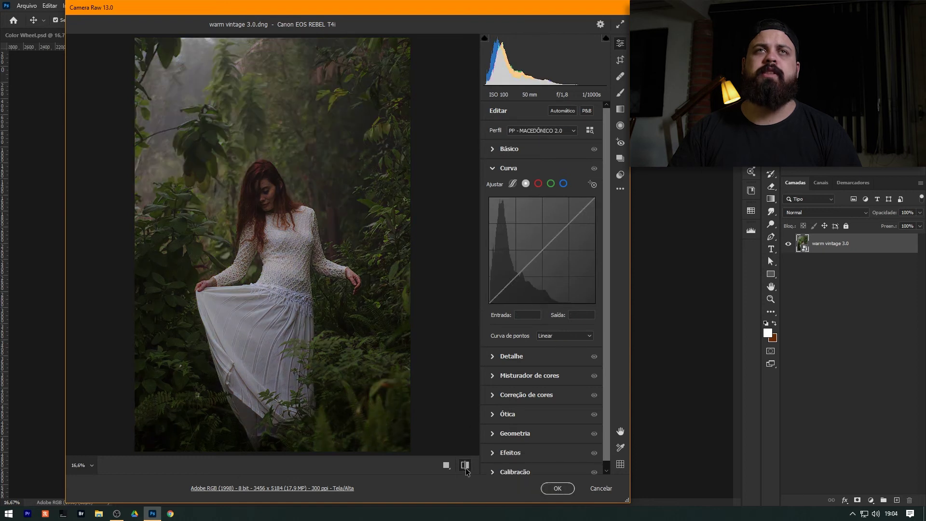
pyautogui.click(465, 465)
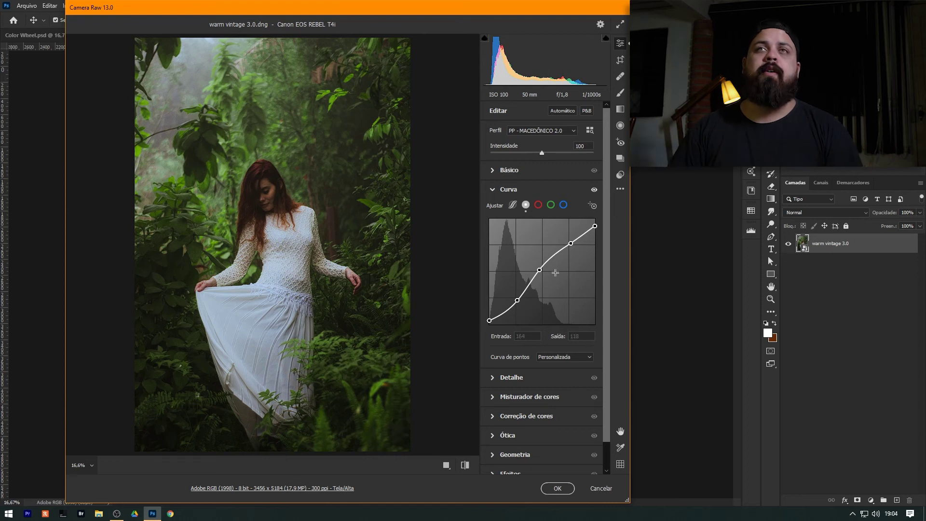
pyautogui.moveTo(540, 271); pyautogui.dragTo(543, 273)
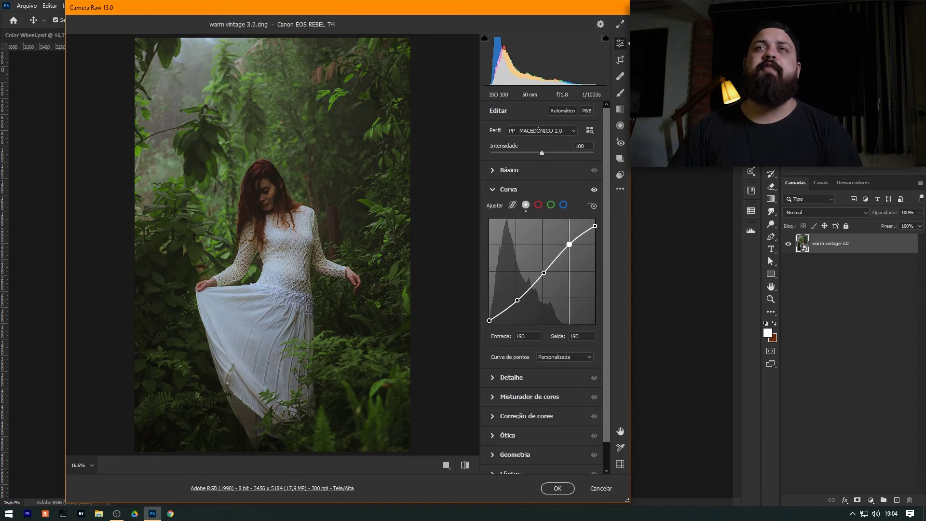
pyautogui.moveTo(570, 243); pyautogui.dragTo(594, 234)
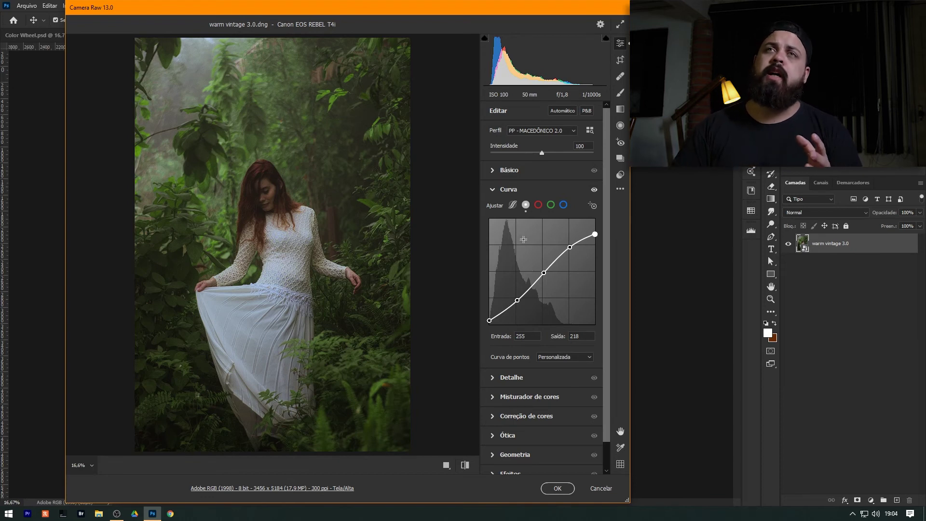
pyautogui.click(538, 205)
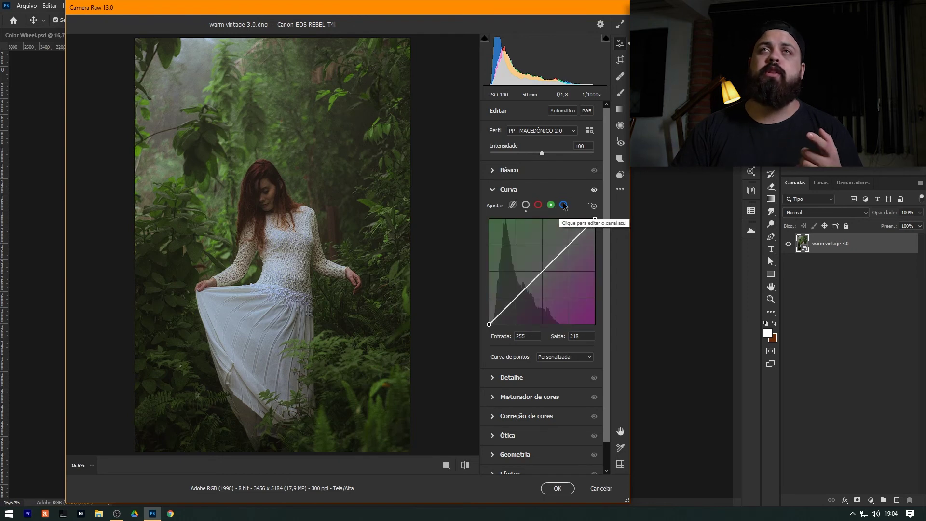
# Cycle through the blue, red and RGB curves, adding a shadow point on the red channel curve
pyautogui.click(562, 205)
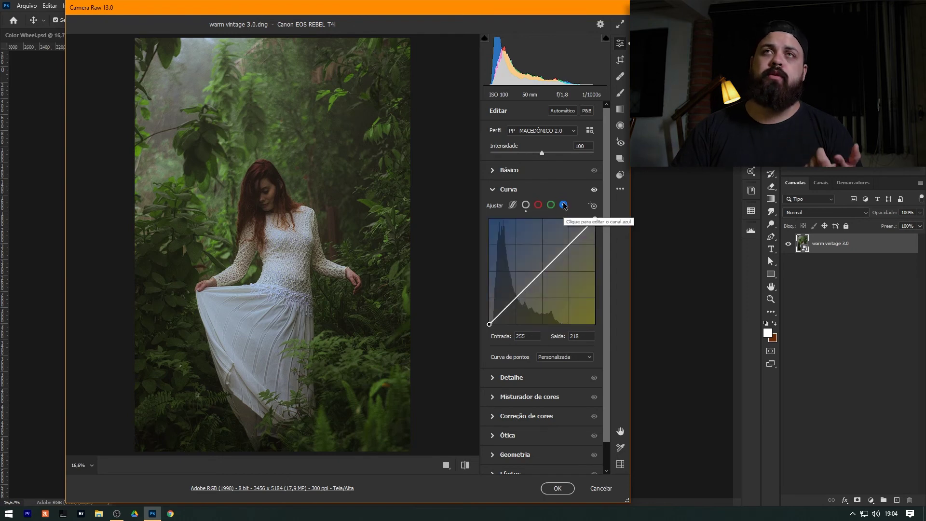
pyautogui.click(538, 204)
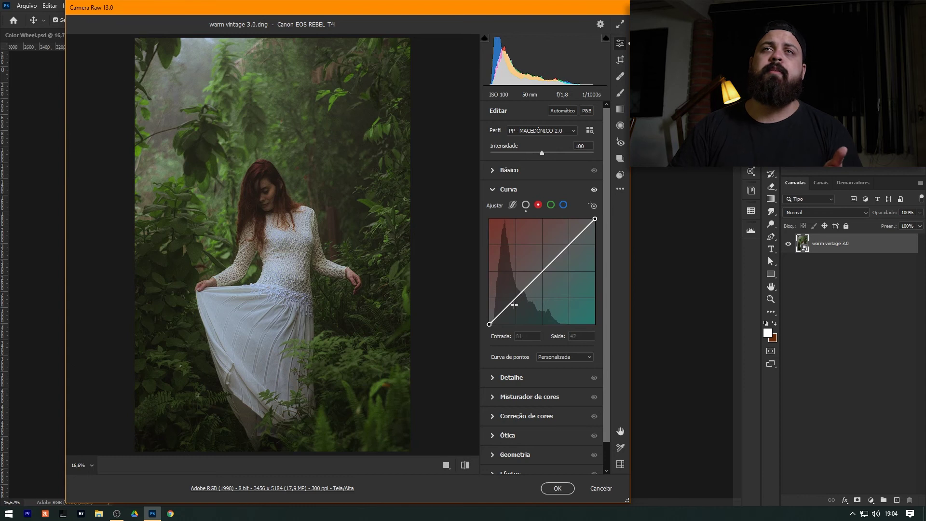
pyautogui.click(517, 298)
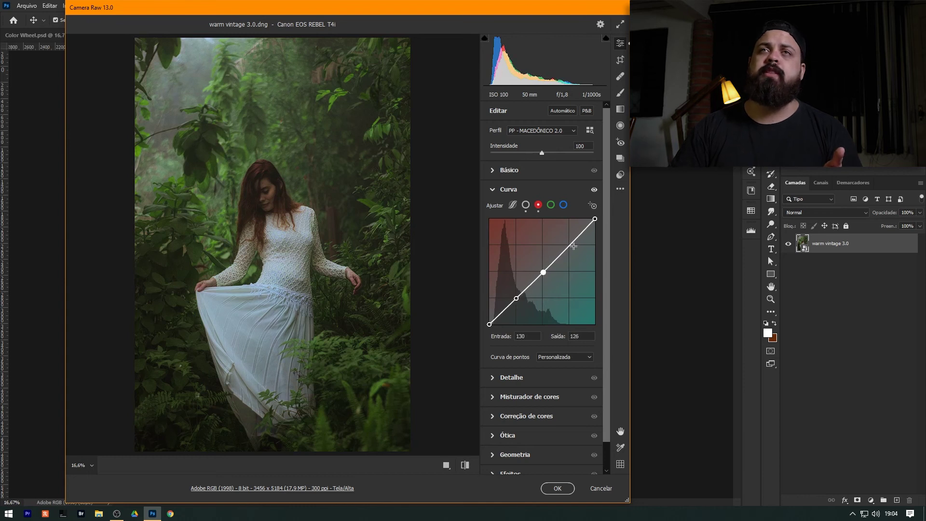
pyautogui.click(526, 205)
pyautogui.click(538, 204)
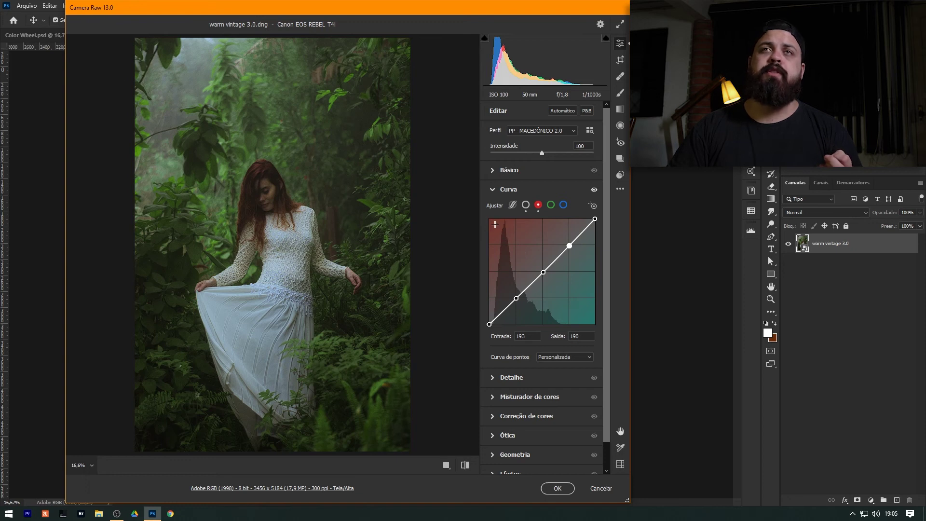
# Pull the red curve's shadow point down for a green cast, then return it near the diagonal
pyautogui.click(515, 299)
pyautogui.moveTo(516, 300); pyautogui.dragTo(522, 307)
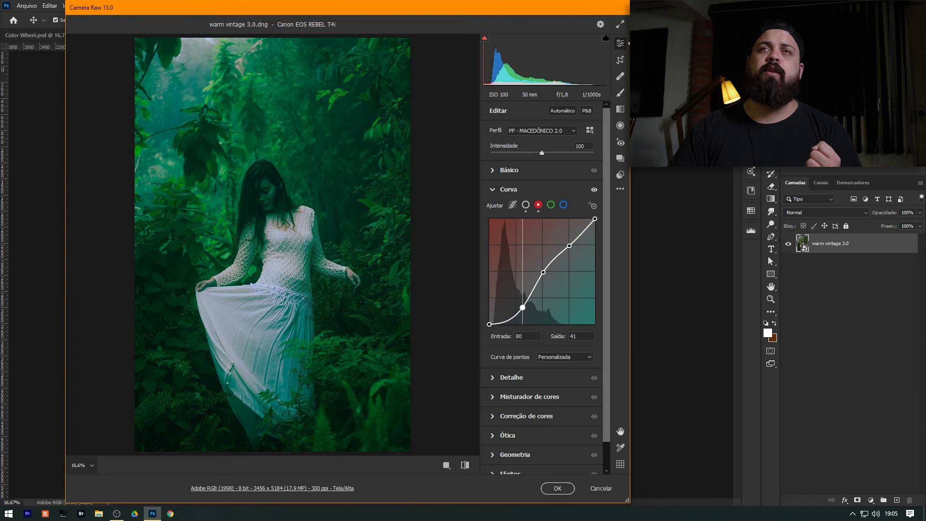
pyautogui.moveTo(523, 307); pyautogui.dragTo(510, 288)
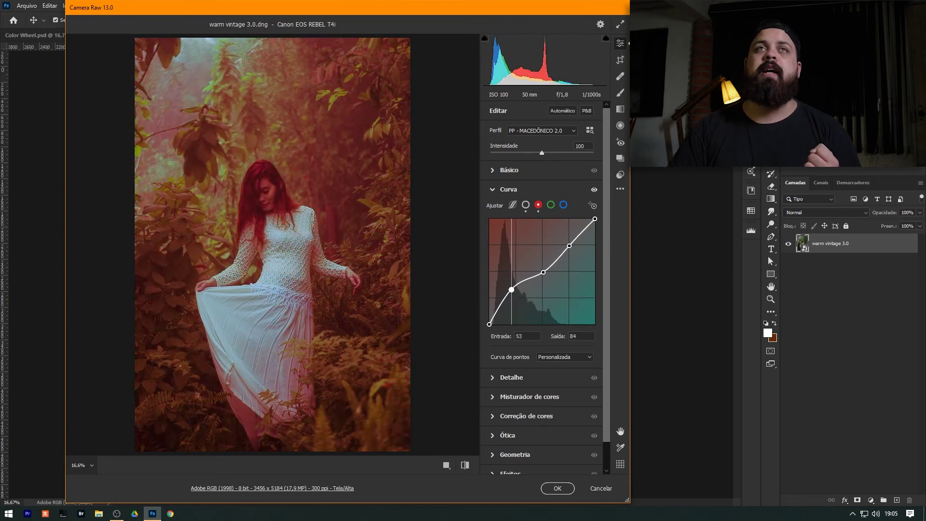
pyautogui.moveTo(510, 288); pyautogui.dragTo(516, 302)
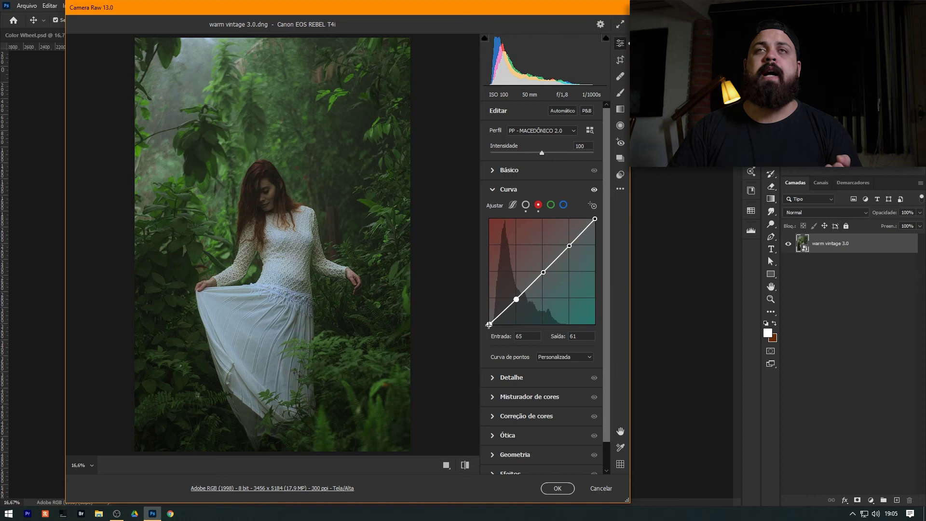
# Test the red endpoints for red removal and cyan highlights, restore them, and delete the middle point
pyautogui.moveTo(489, 324)
pyautogui.mouseDown()
pyautogui.moveTo(502, 324)
pyautogui.moveTo(489, 314)
pyautogui.mouseUp()
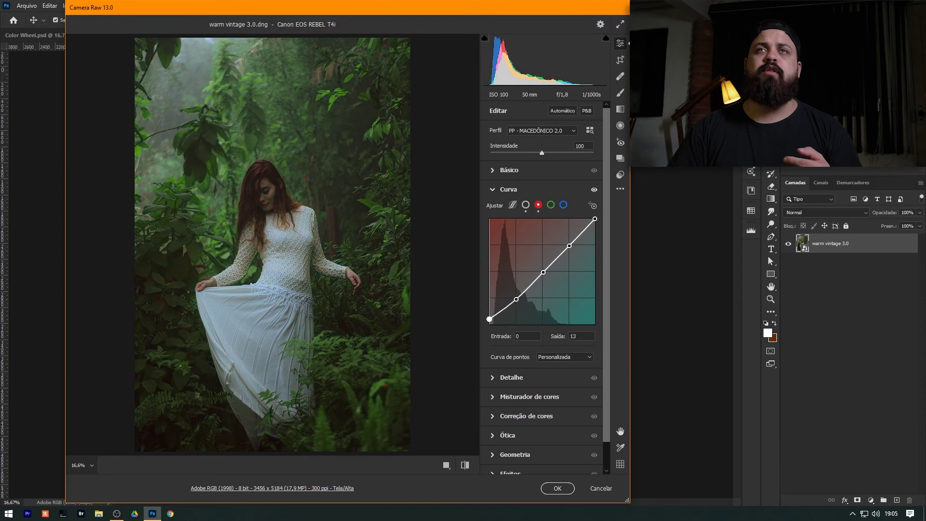
pyautogui.moveTo(489, 314); pyautogui.dragTo(489, 324)
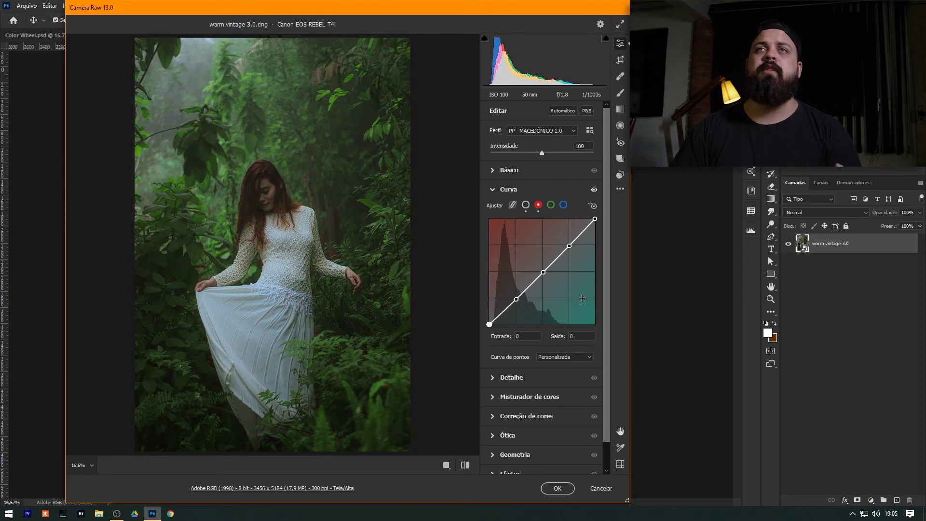
pyautogui.moveTo(595, 220); pyautogui.dragTo(595, 238)
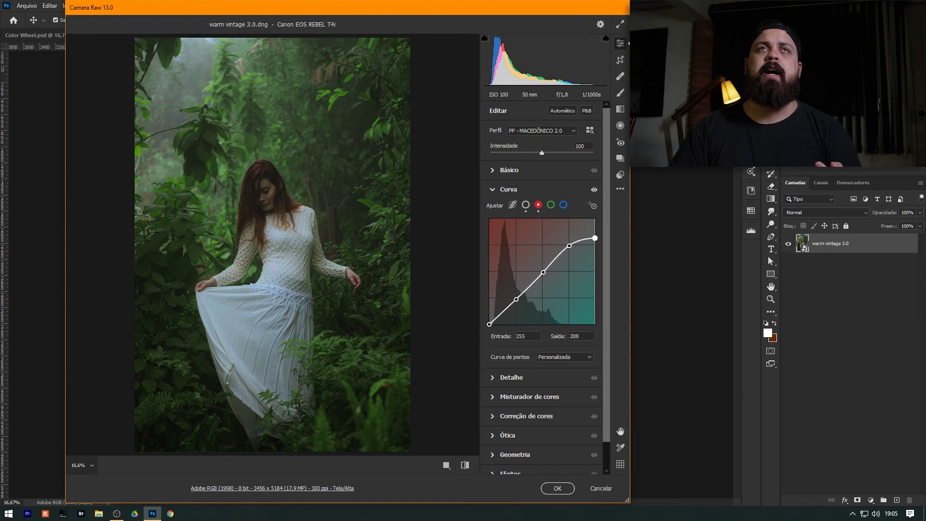
pyautogui.moveTo(595, 238)
pyautogui.mouseDown()
pyautogui.moveTo(595, 218)
pyautogui.moveTo(575, 218)
pyautogui.moveTo(588, 219)
pyautogui.moveTo(571, 252)
pyautogui.mouseUp()
pyautogui.moveTo(588, 219)
pyautogui.mouseDown()
pyautogui.moveTo(581, 221)
pyautogui.moveTo(594, 218)
pyautogui.mouseUp()
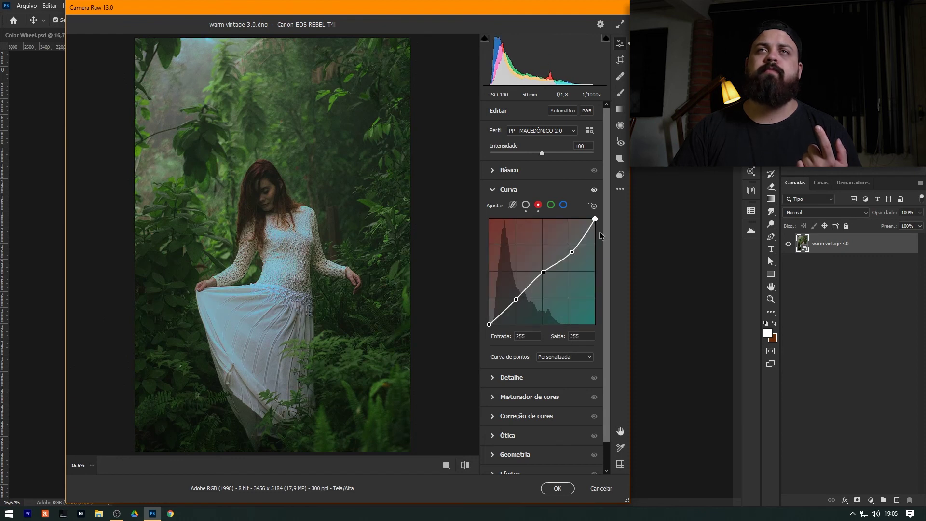
pyautogui.moveTo(572, 252)
pyautogui.mouseDown()
pyautogui.moveTo(570, 243)
pyautogui.moveTo(574, 259)
pyautogui.moveTo(558, 238)
pyautogui.moveTo(570, 244)
pyautogui.mouseUp()
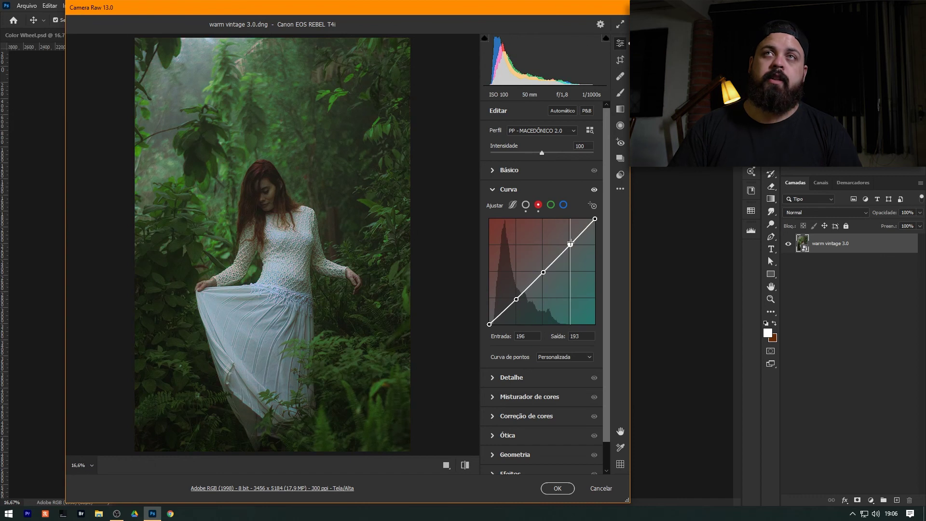
pyautogui.press('Delete')
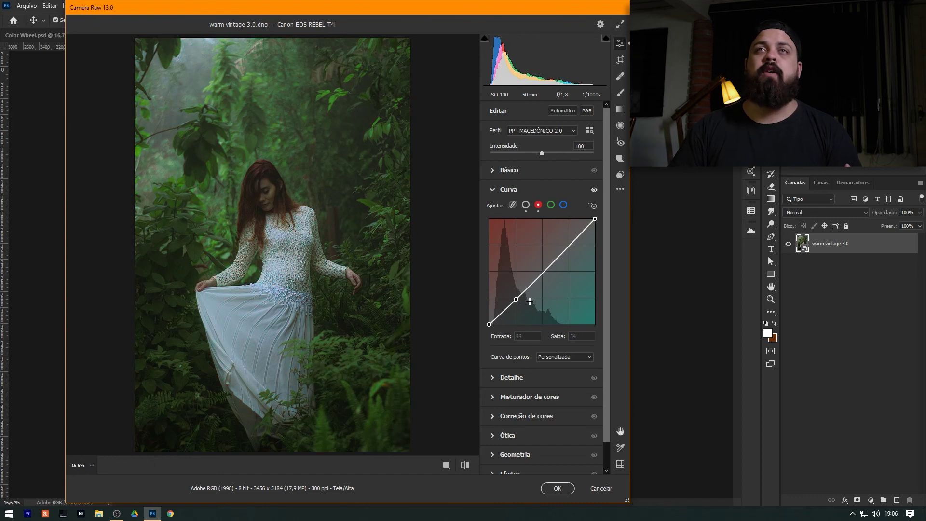
# Clear the last red point, then swing the green midpoint toward magenta and green and back to neutral
pyautogui.press('Delete')
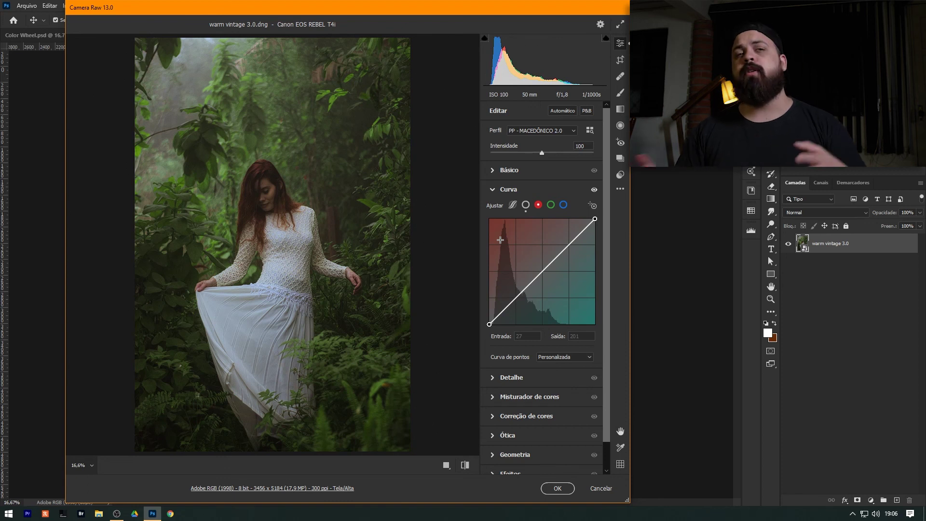
pyautogui.click(551, 205)
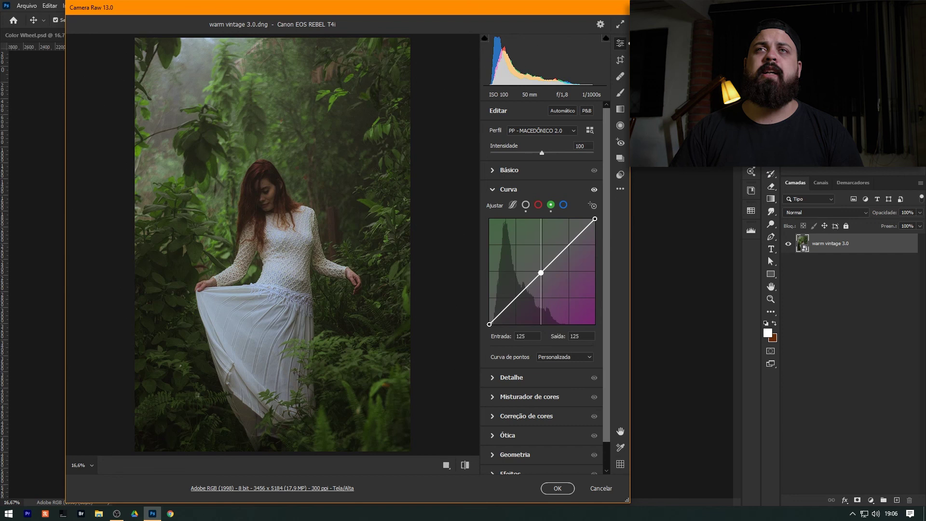
pyautogui.moveTo(541, 273); pyautogui.dragTo(543, 281)
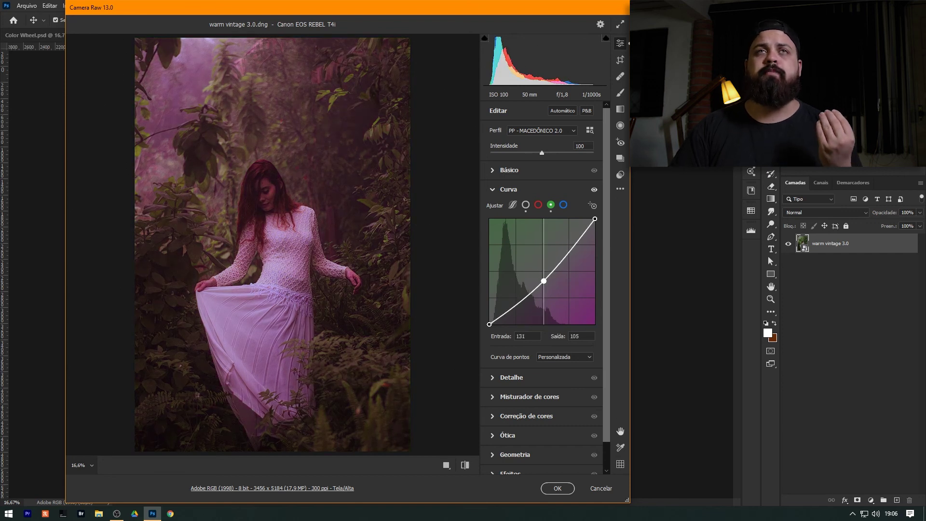
pyautogui.moveTo(543, 280); pyautogui.dragTo(537, 263)
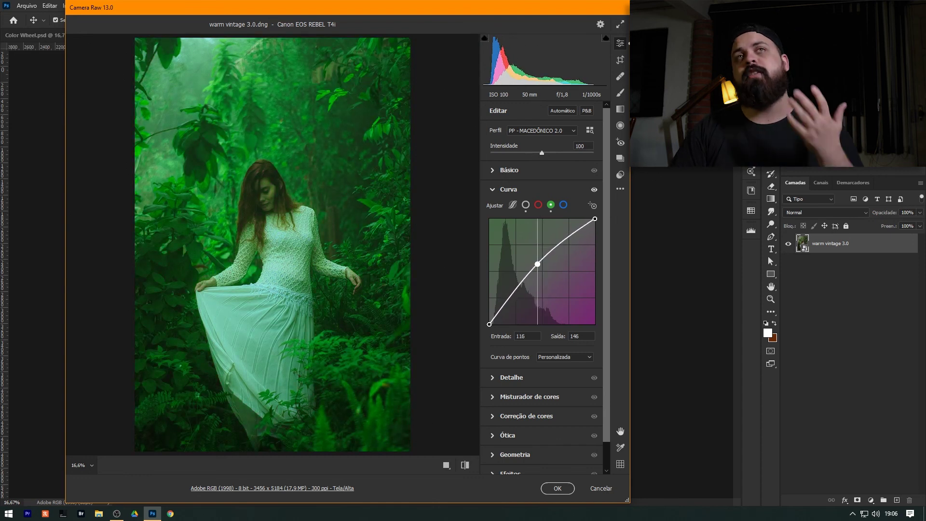
pyautogui.moveTo(537, 264); pyautogui.dragTo(543, 272)
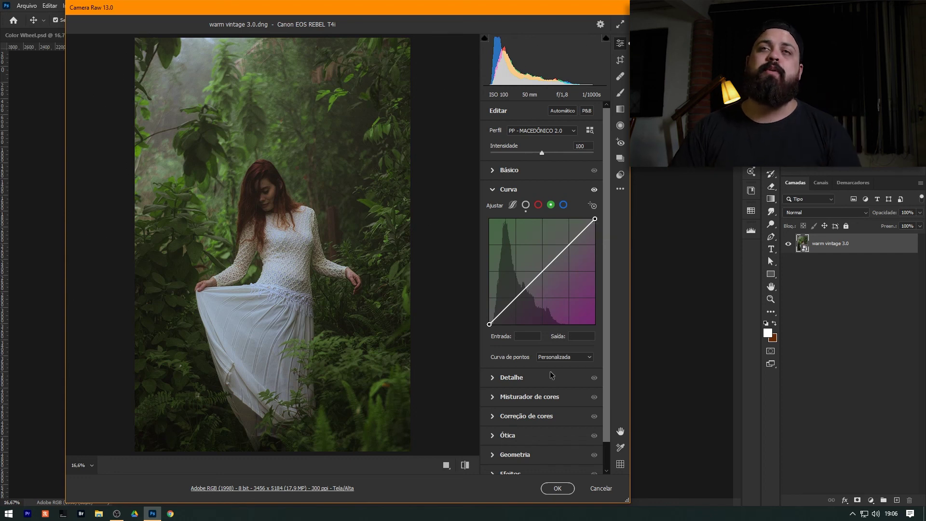
# Expand and collapse the Color Mixer section, then toggle the Curve section
pyautogui.click(495, 400)
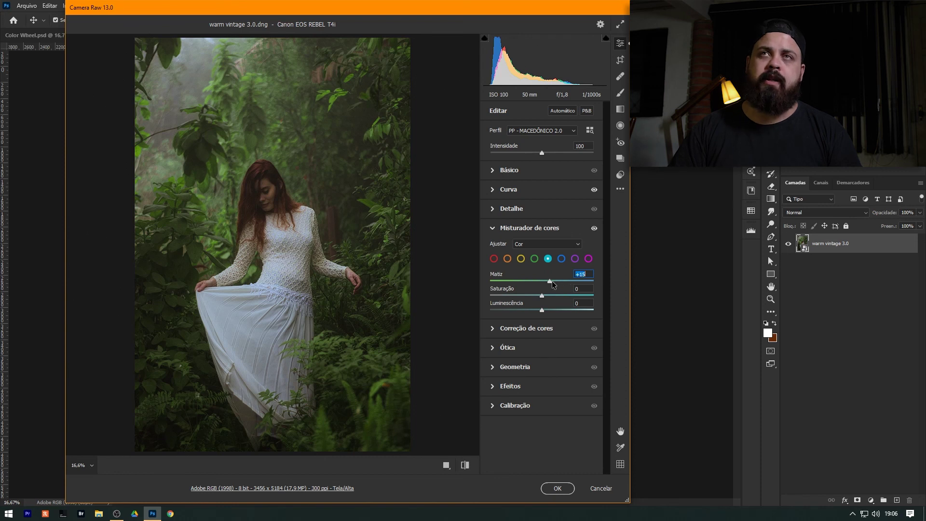
pyautogui.click(490, 232)
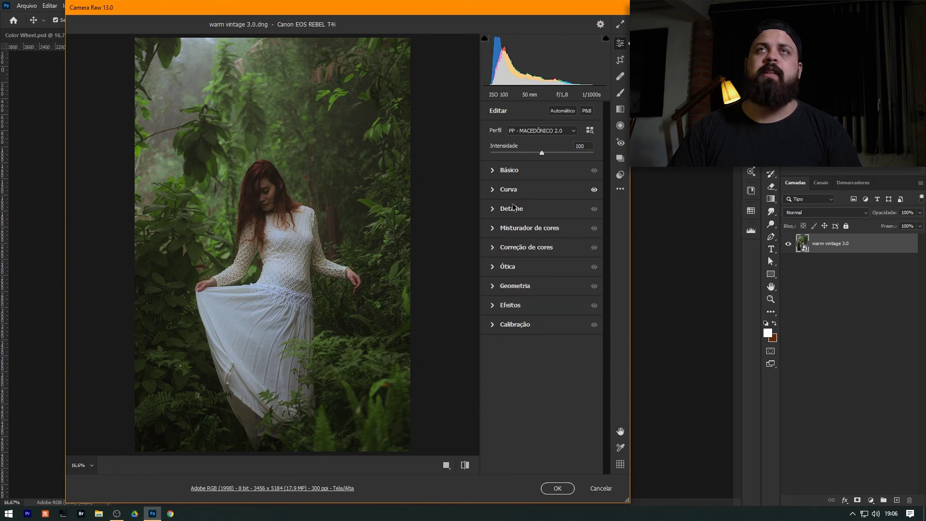
pyautogui.click(492, 190)
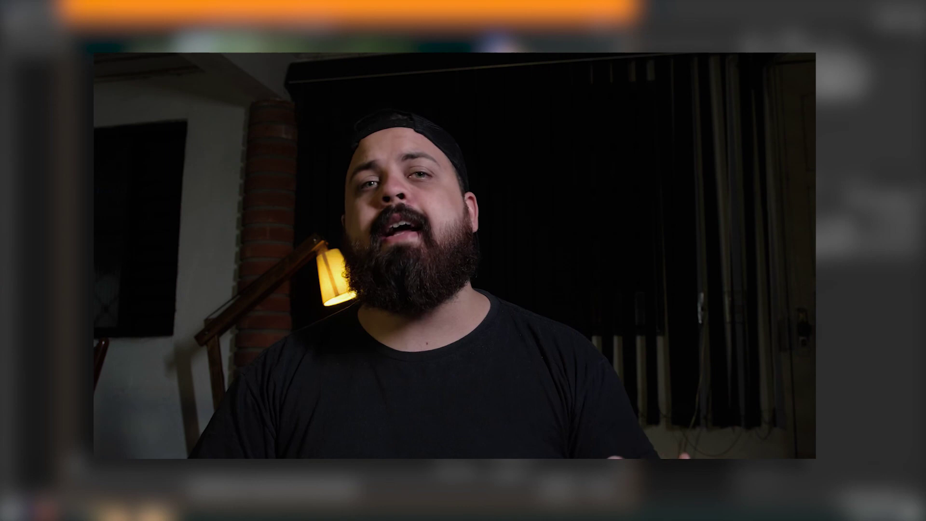